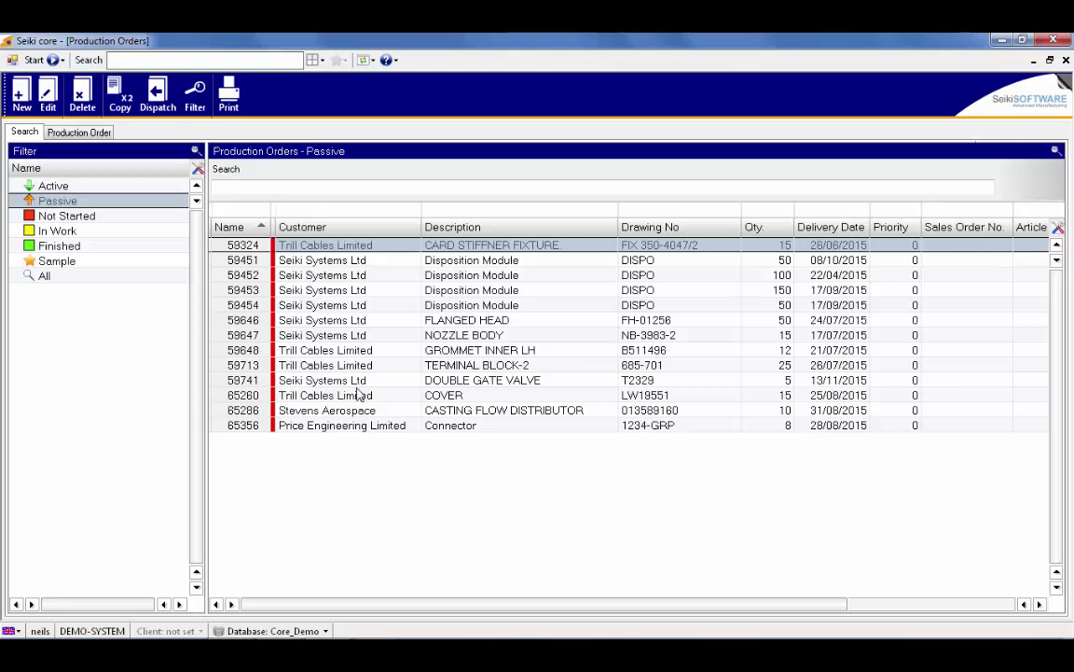
pyautogui.keyDown('ctrl'); pyautogui.click(328, 349); pyautogui.keyUp('ctrl')
pyautogui.keyDown('ctrl'); pyautogui.click(322, 320); pyautogui.keyUp('ctrl')
pyautogui.keyDown('ctrl'); pyautogui.click(322, 290); pyautogui.keyUp('ctrl')
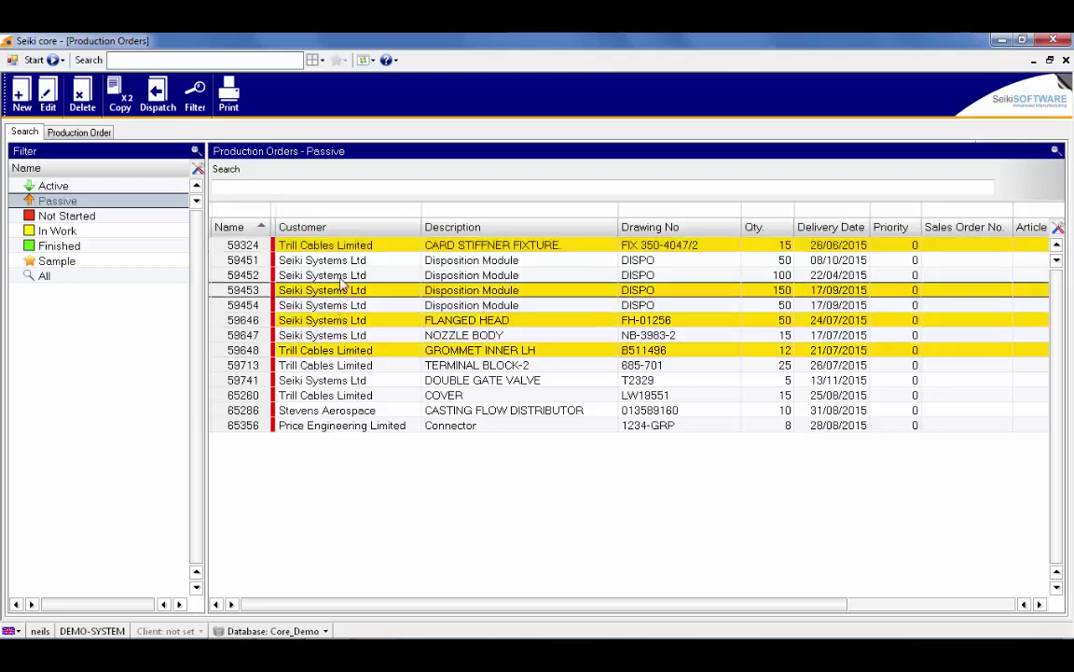
pyautogui.keyDown('ctrl'); pyautogui.click(322, 275); pyautogui.keyUp('ctrl')
pyautogui.keyDown('ctrl'); pyautogui.click(359, 364); pyautogui.keyUp('ctrl')
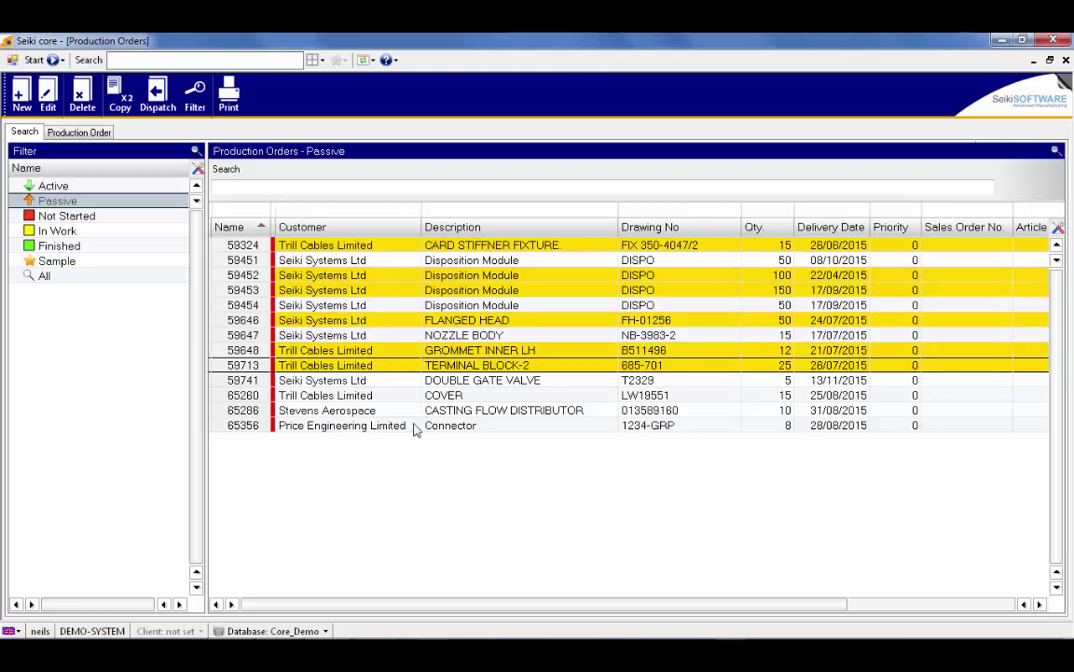
# Dispatch the passive Connector order (drawing 1234-GRP) for Price Engineering Limited to active.
pyautogui.hotkey('ctrl', 'End')
pyautogui.click(161, 108)
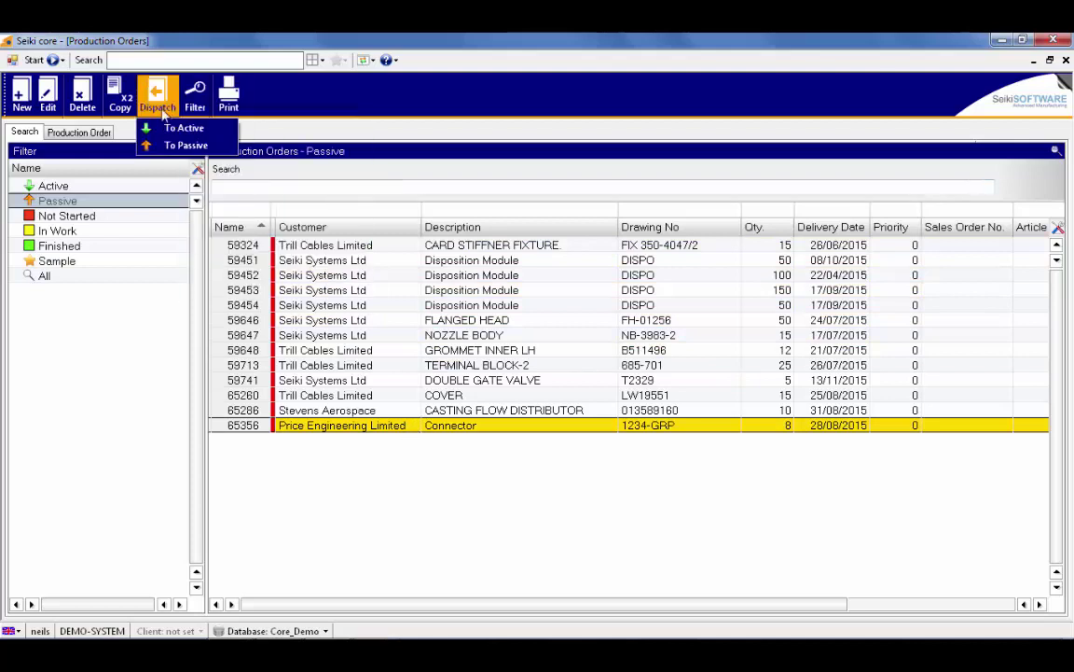
pyautogui.click(182, 127)
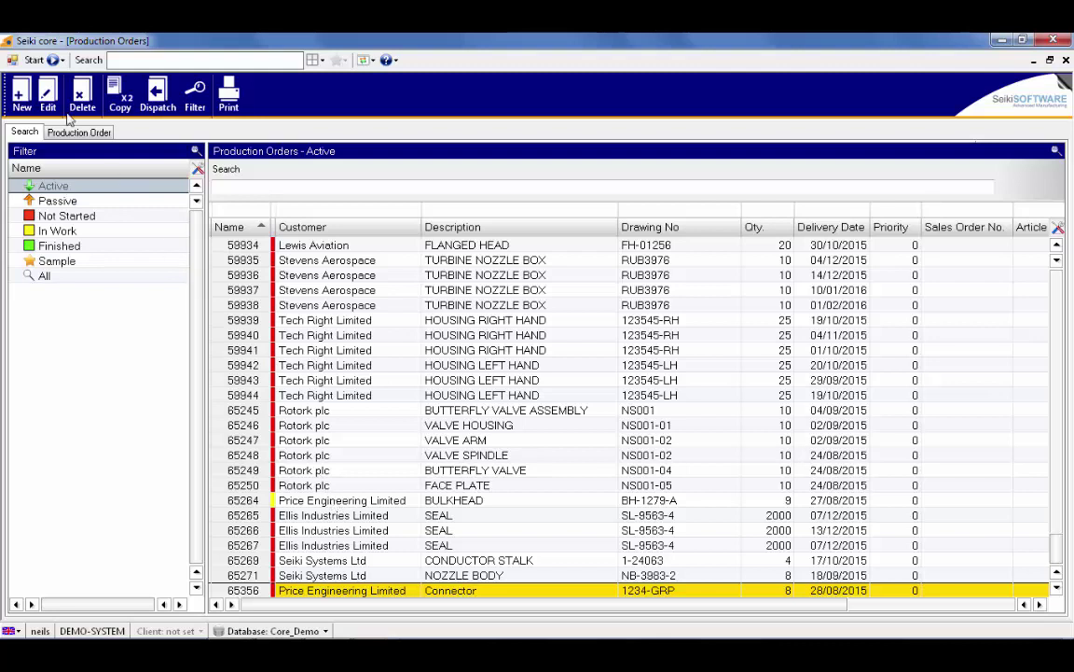
# Open Production Scheduling and accept the setup with the Delivery (Without Analysis) scheduling rule.
pyautogui.click(38, 59)
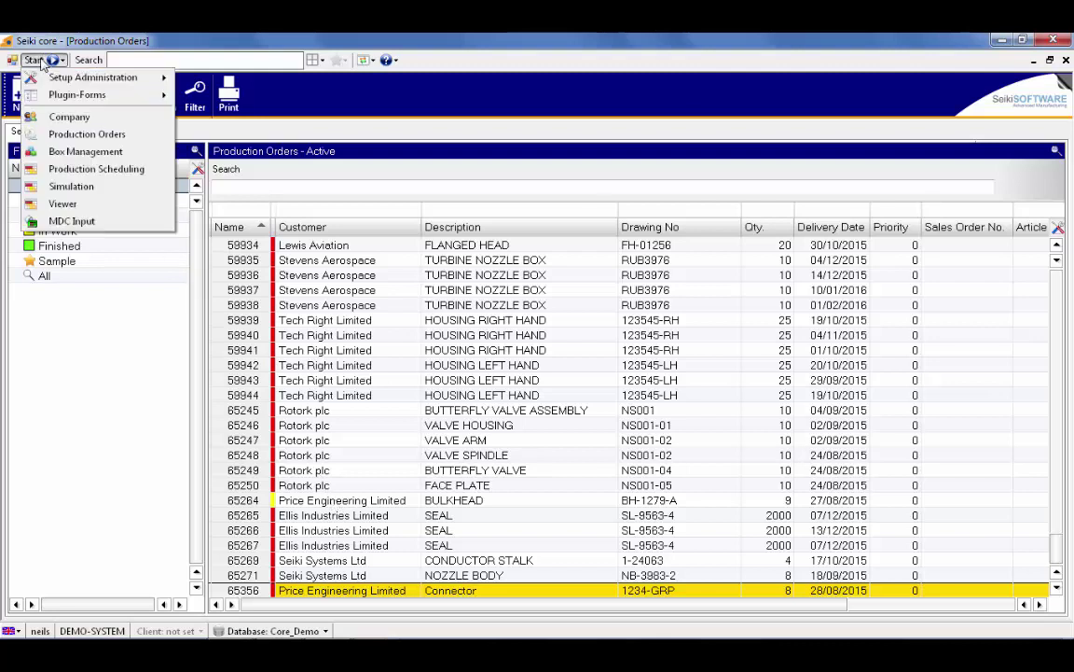
pyautogui.click(77, 171)
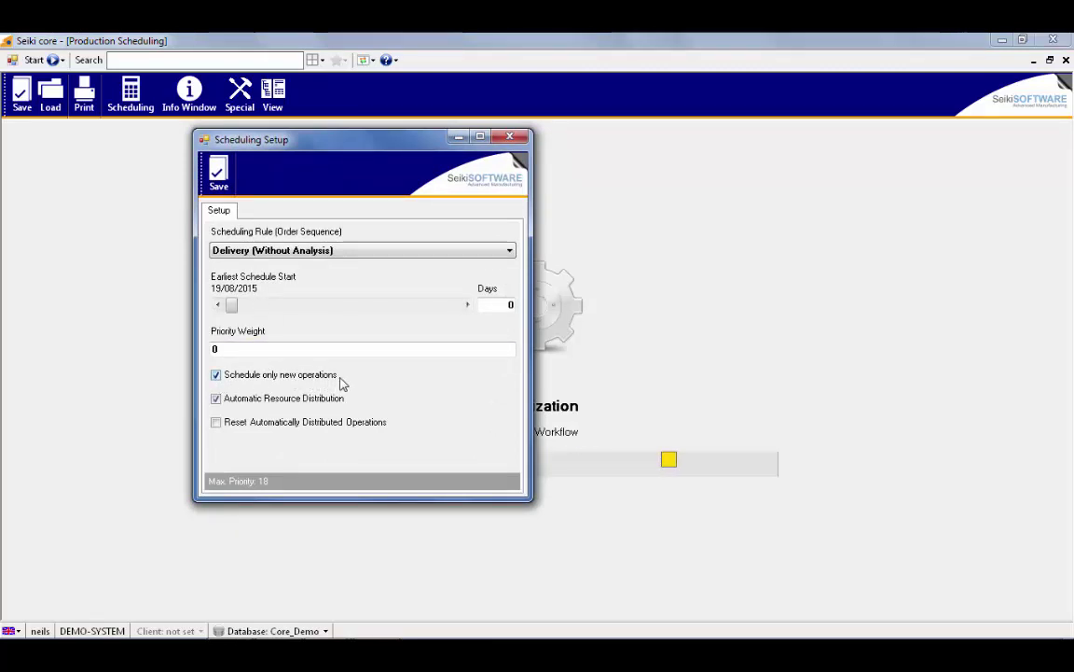
pyautogui.click(510, 253)
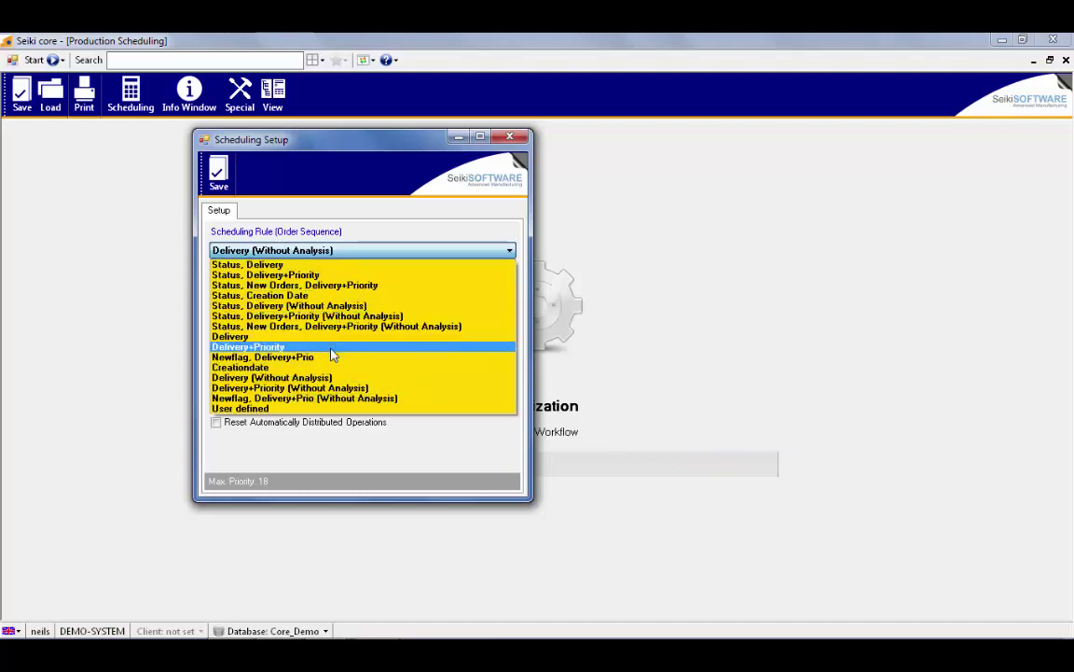
pyautogui.click(326, 378)
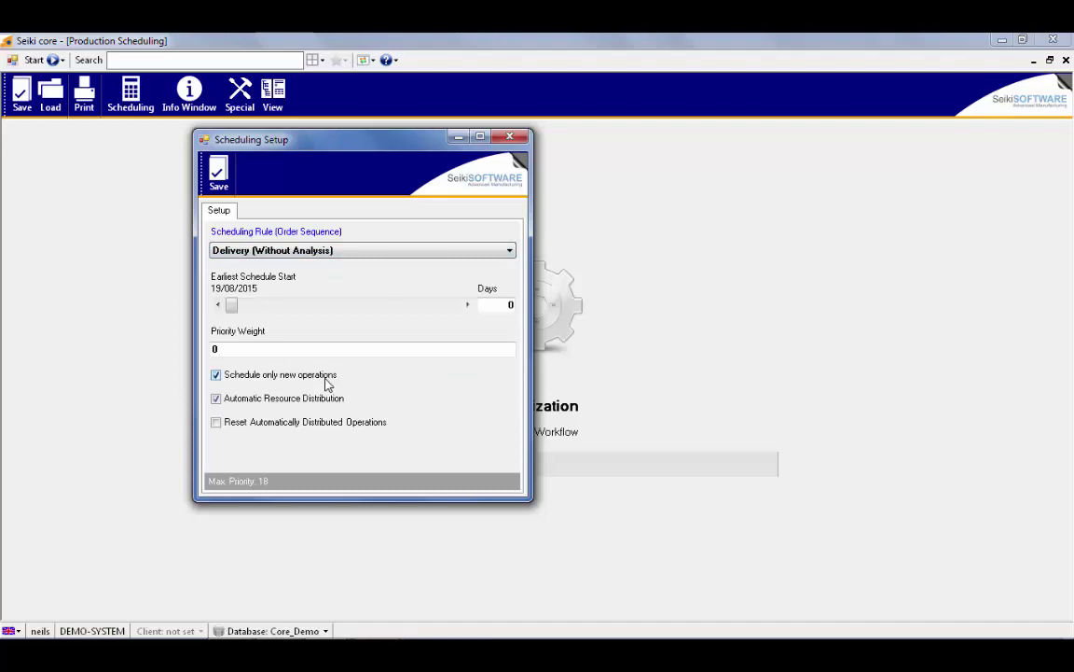
pyautogui.click(220, 184)
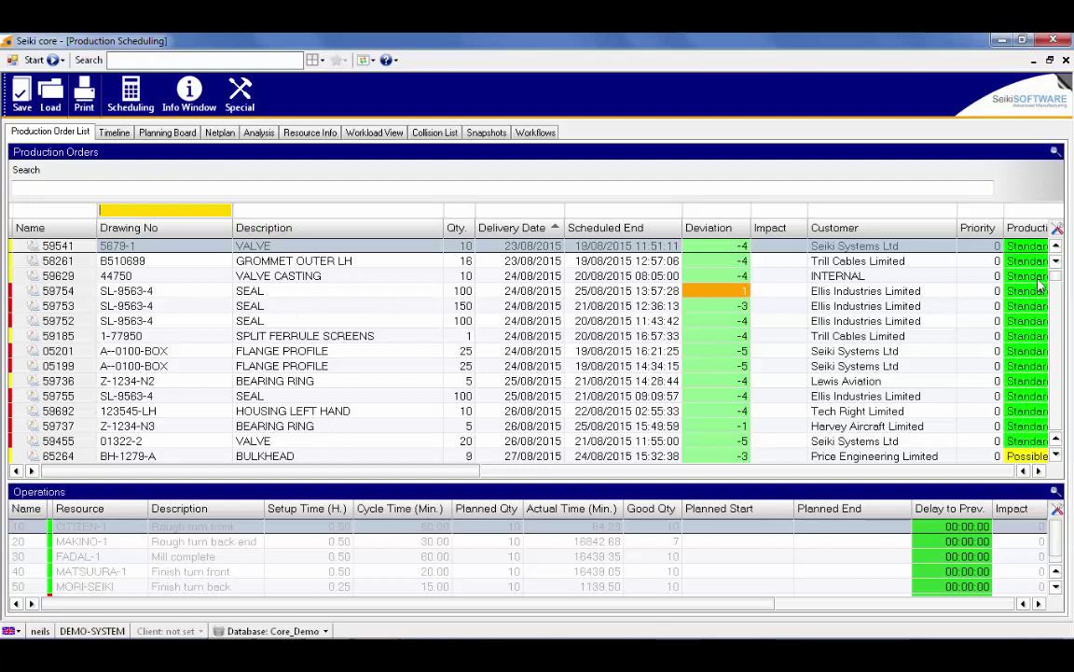
# Find the Connector order (drawing 1234-GRP) in the production order list and open it on the planning board.
pyautogui.scroll(-3, 1042, 285)
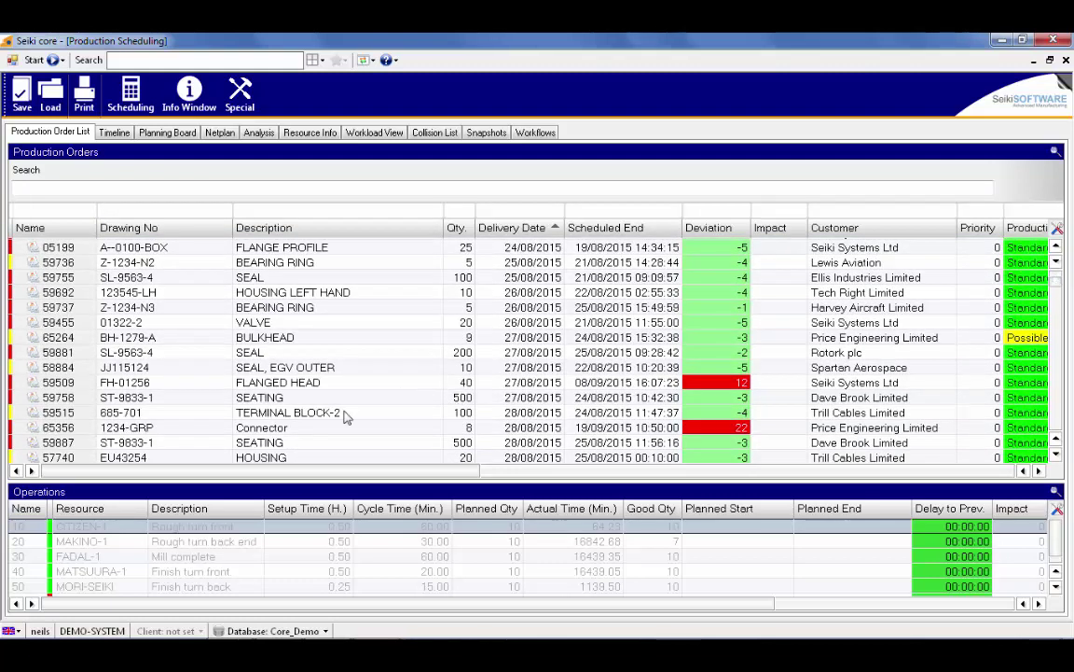
pyautogui.click(286, 431)
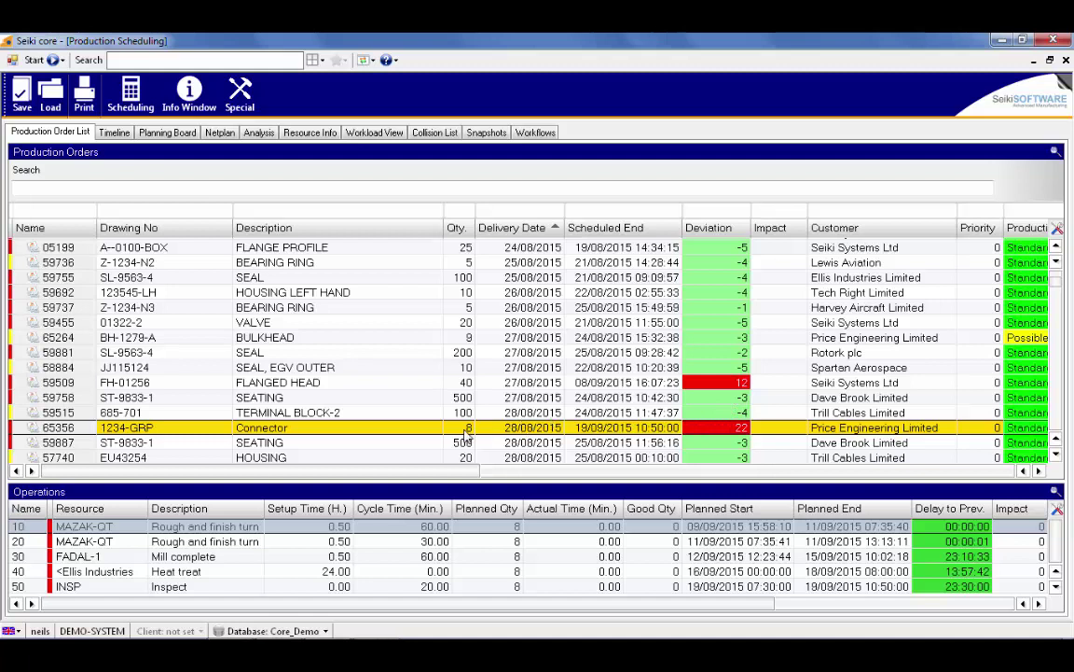
pyautogui.doubleClick(377, 432)
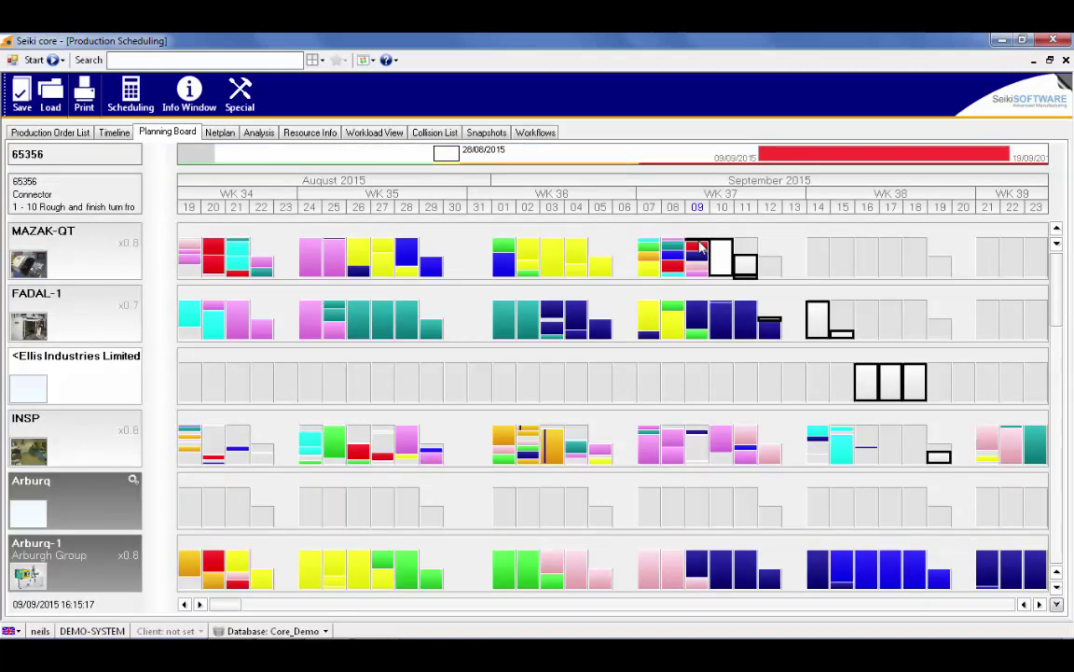
# Blind out all other work on the planning board to view only the Connector order's operations, and restore the full display.
pyautogui.rightClick(702, 247)
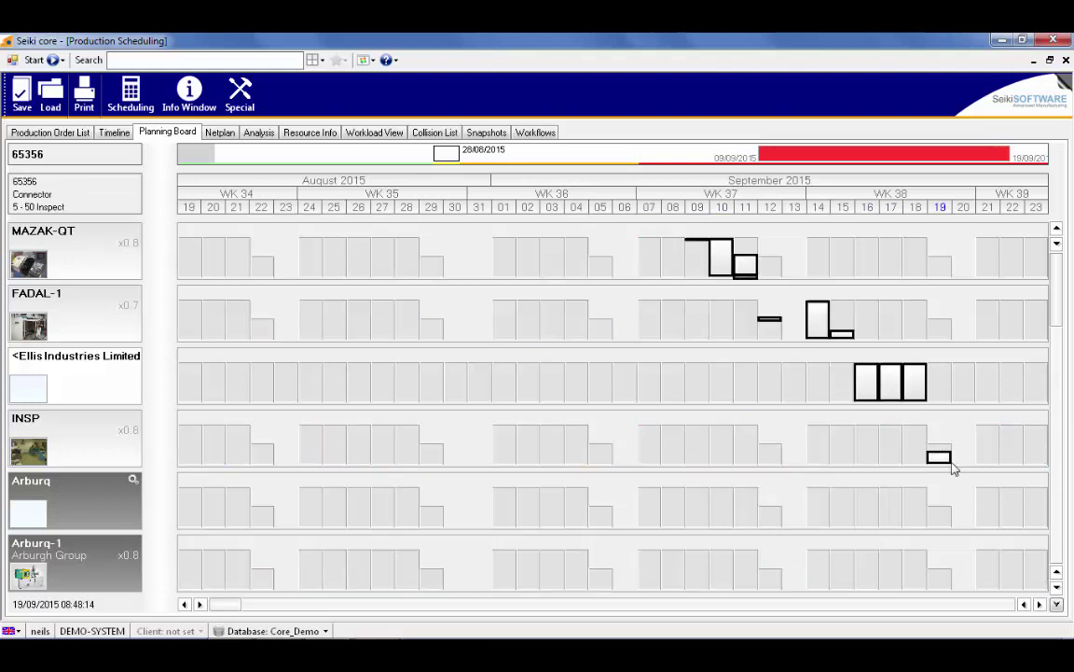
pyautogui.rightClick(724, 267)
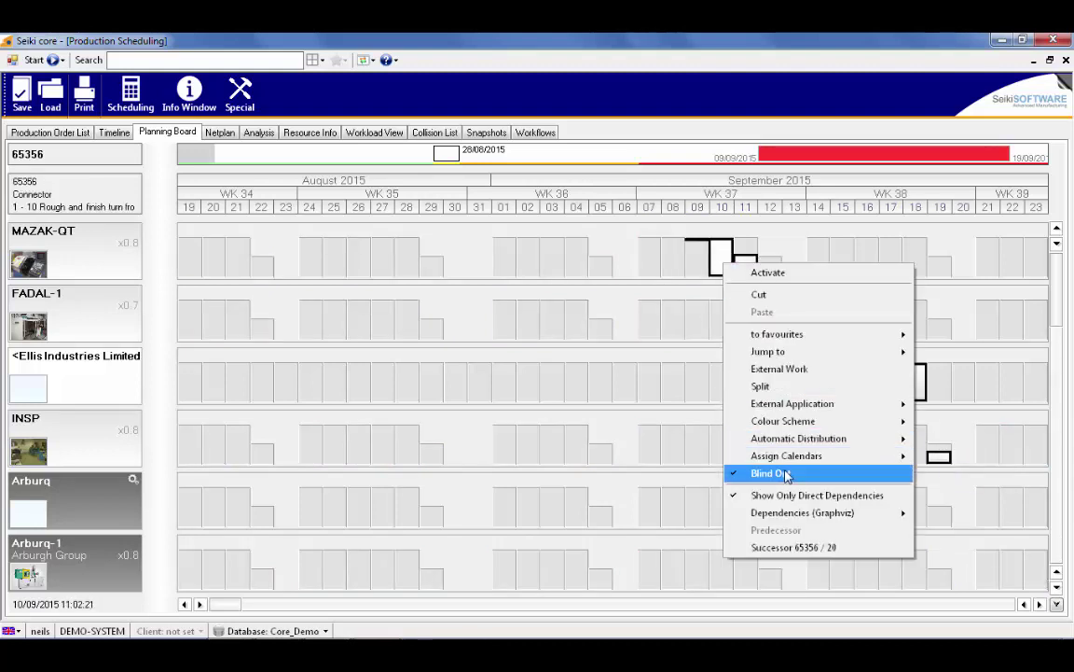
pyautogui.click(767, 473)
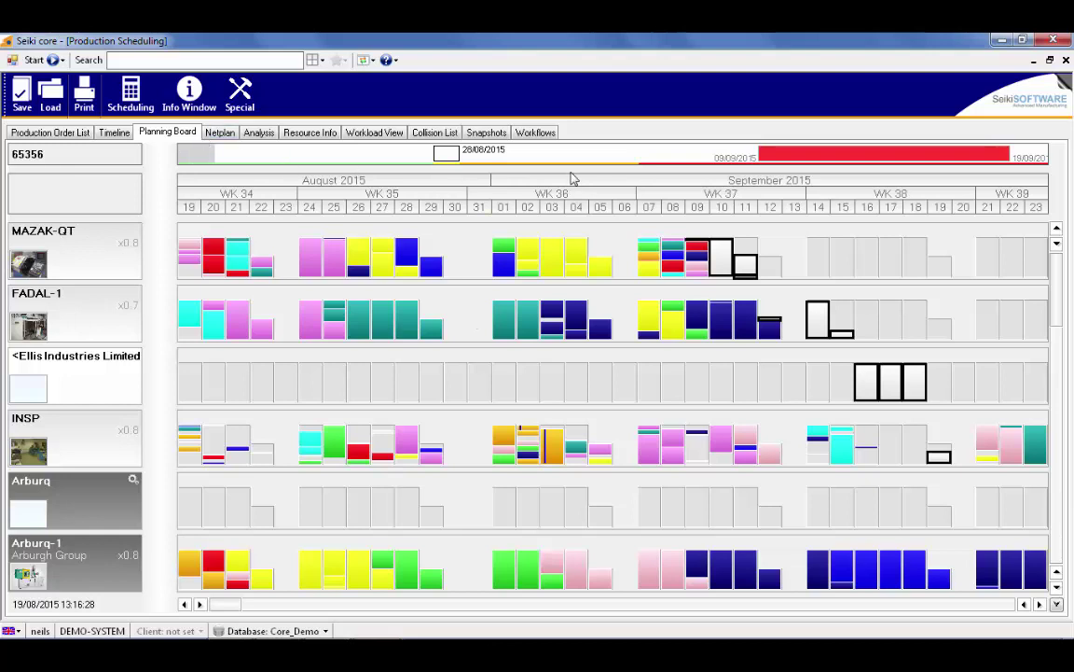
# Pull the Connector order's operations forward on the planning board to start on 19/08/2015, and recalculate the schedule.
pyautogui.scroll(3, 60, 383)
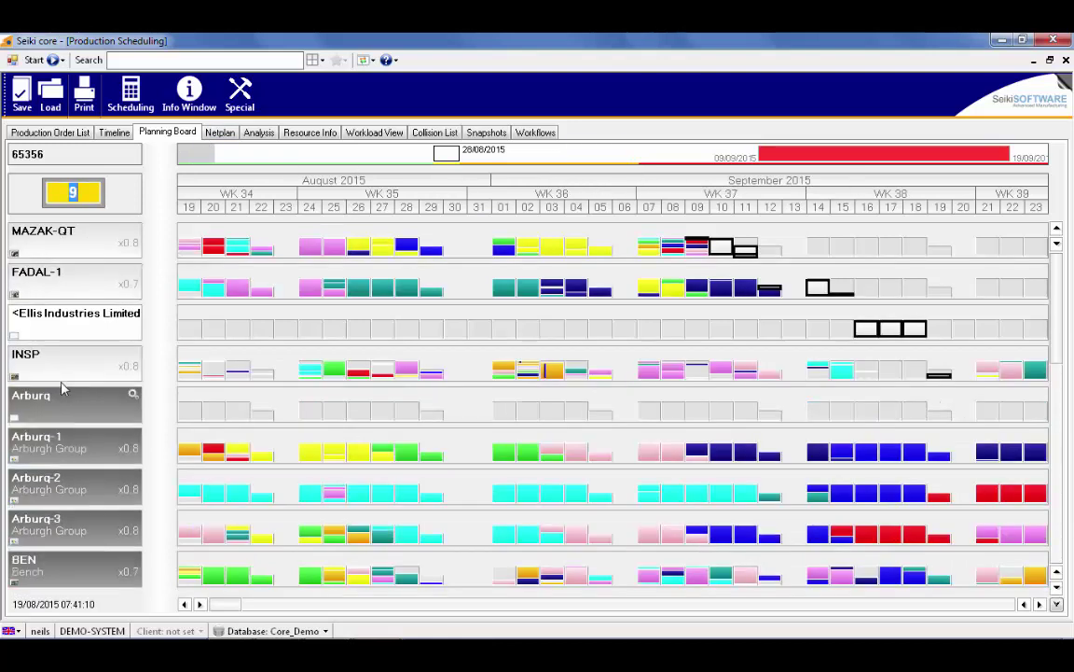
pyautogui.scroll(-4, 65, 388)
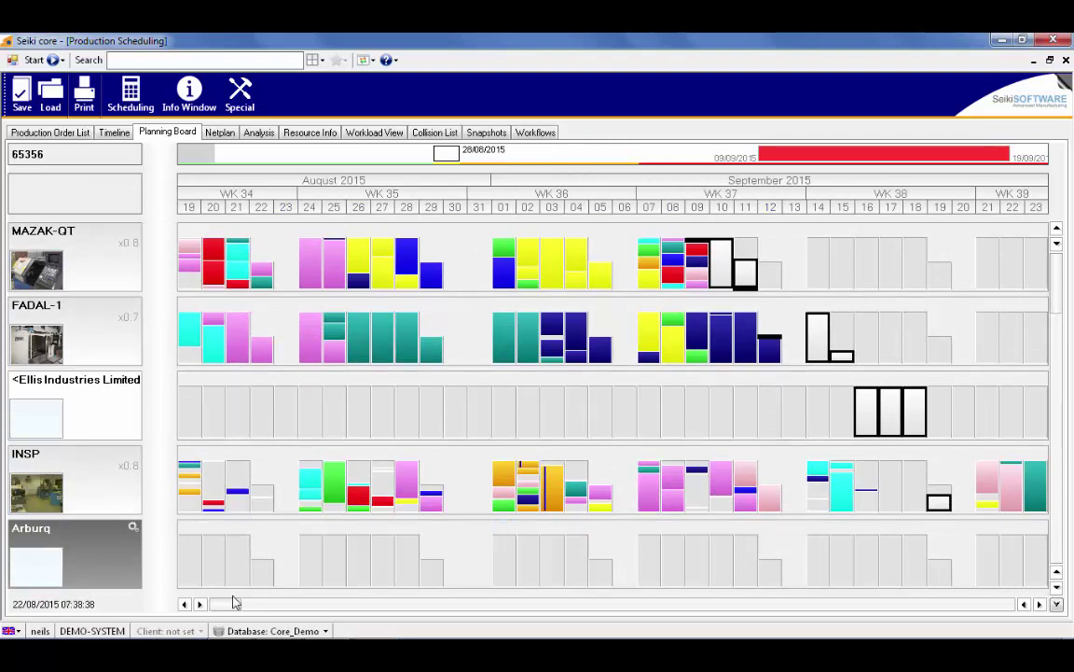
pyautogui.moveTo(938, 503); pyautogui.dragTo(213, 490)
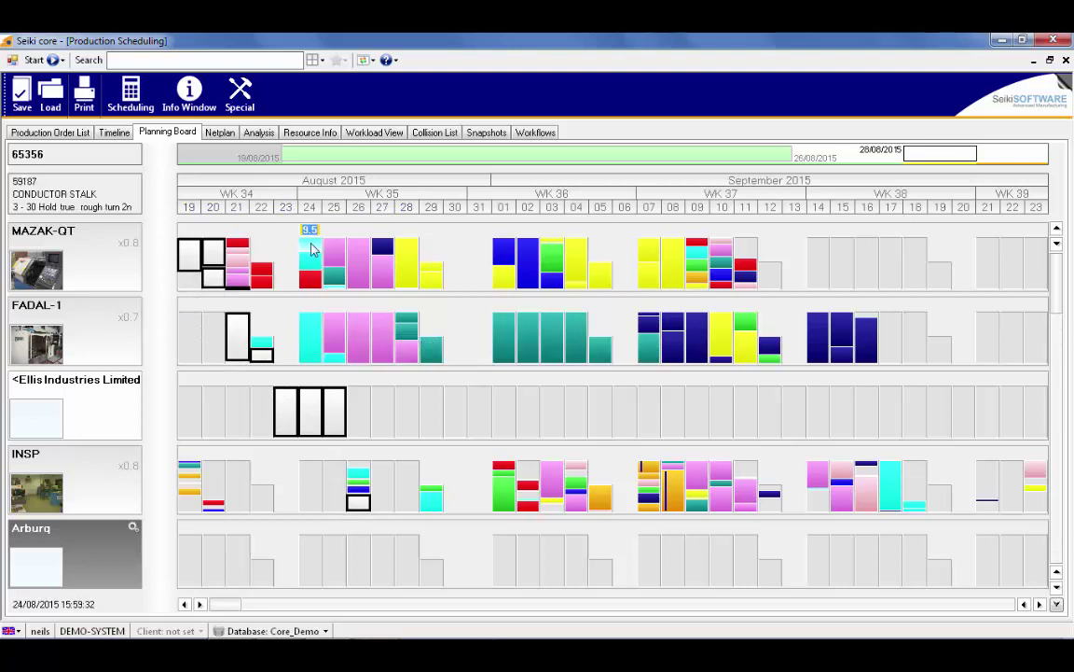
pyautogui.click(130, 93)
pyautogui.click(144, 147)
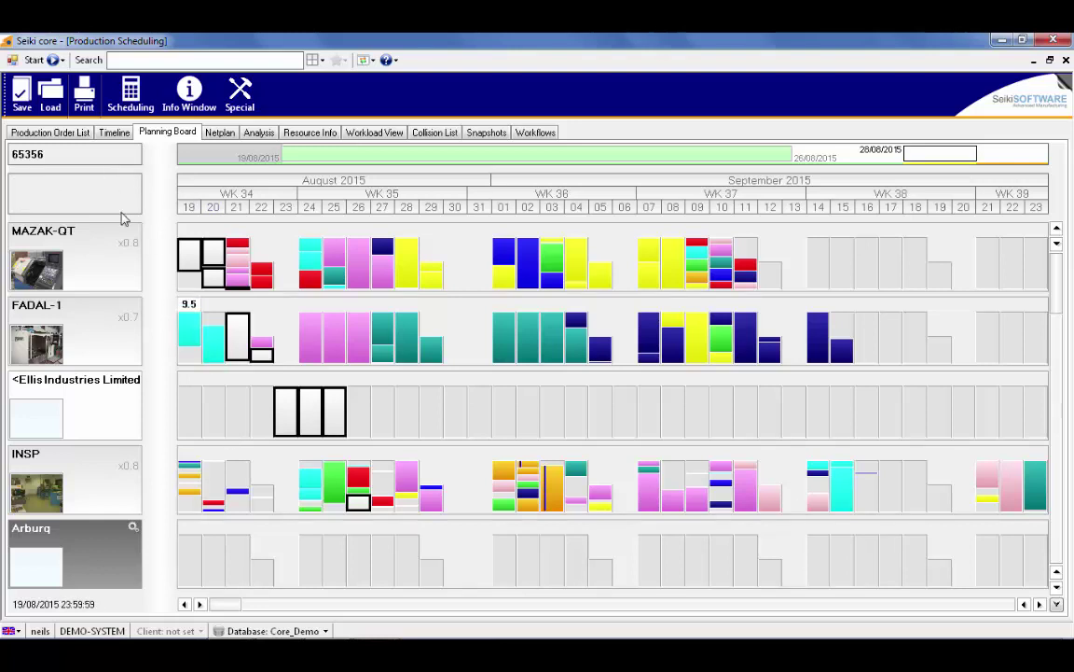
# Review the deviation and impact of the rescheduling across the production order list.
pyautogui.click(74, 136)
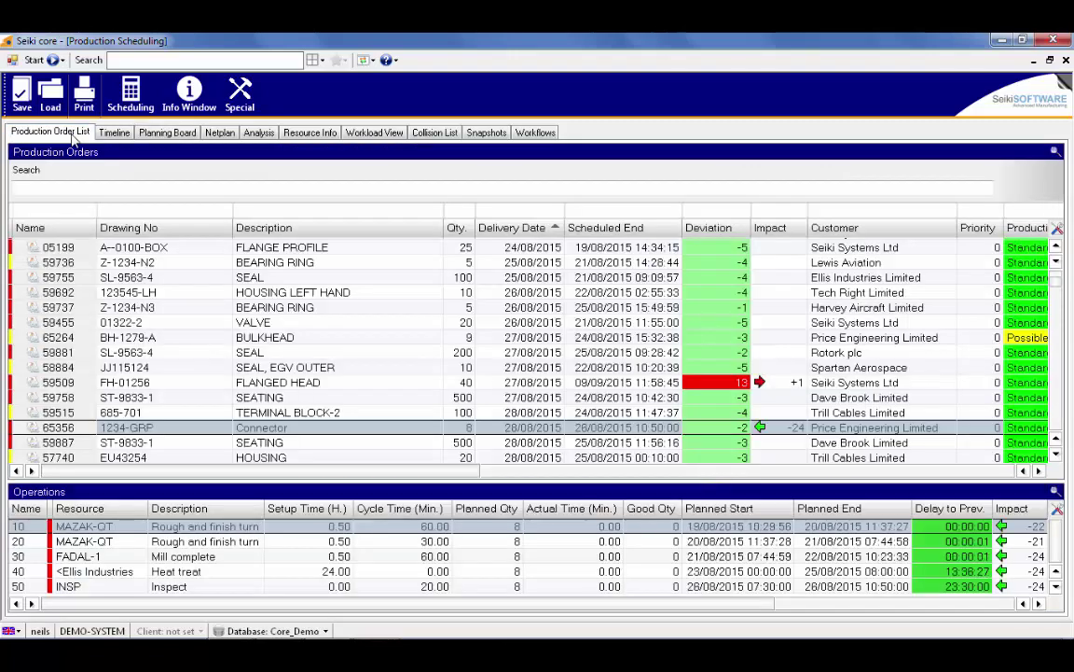
pyautogui.moveTo(1049, 297); pyautogui.dragTo(1052, 370)
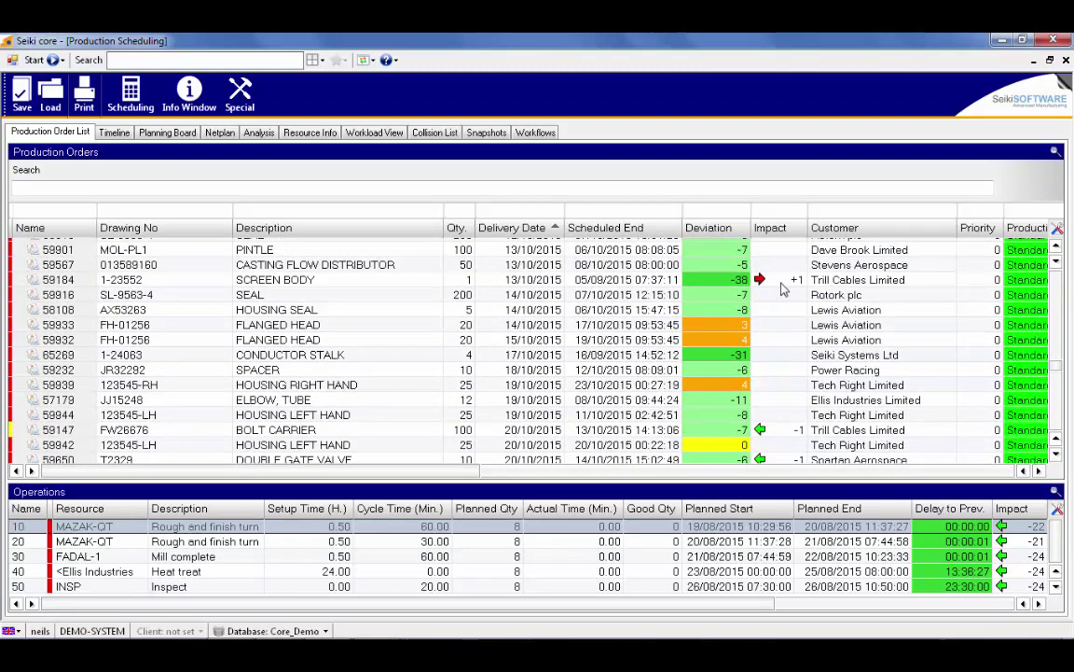
pyautogui.click(1060, 362)
pyautogui.moveTo(1061, 362); pyautogui.dragTo(1054, 295)
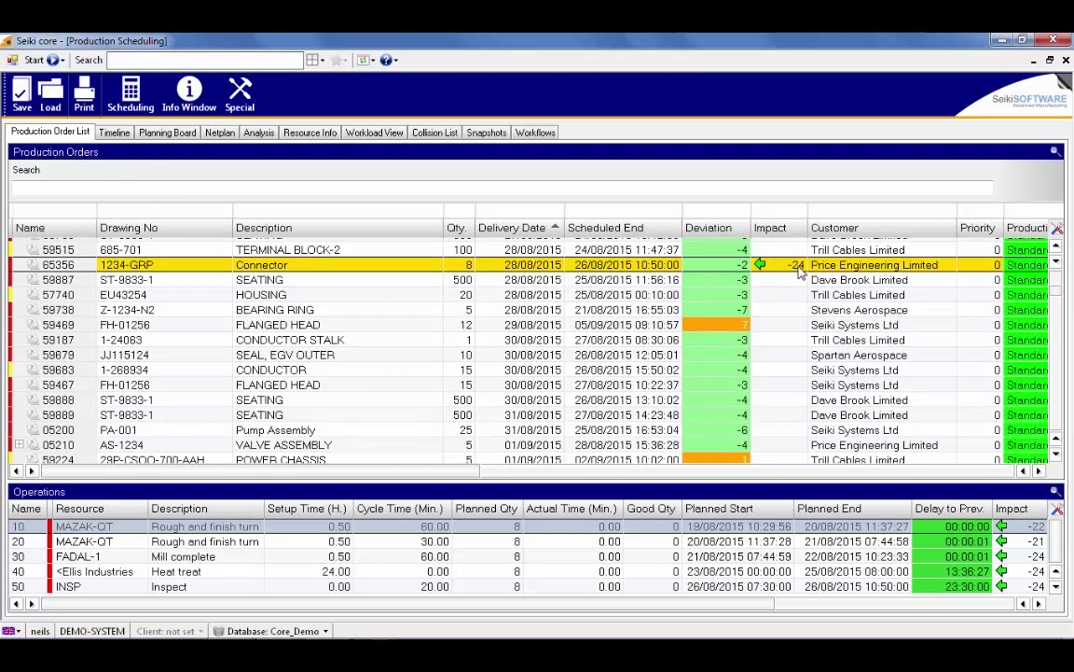
# Sort the production orders by impact, largest delays first, and review the affected orders.
pyautogui.click(770, 228)
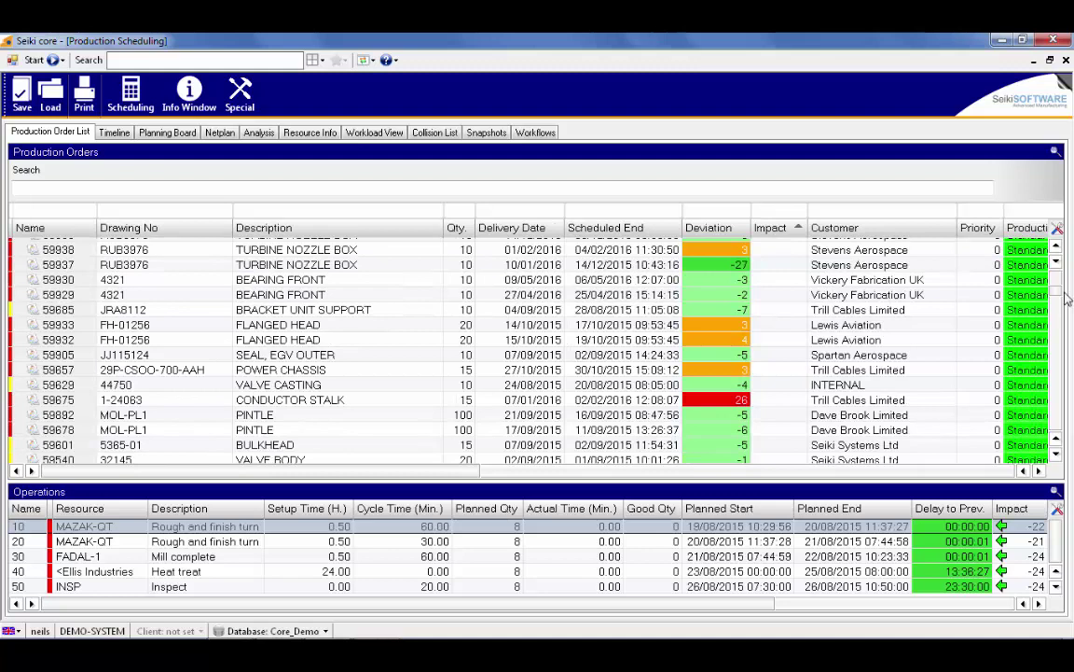
pyautogui.scroll(10, 933, 354)
pyautogui.click(770, 228)
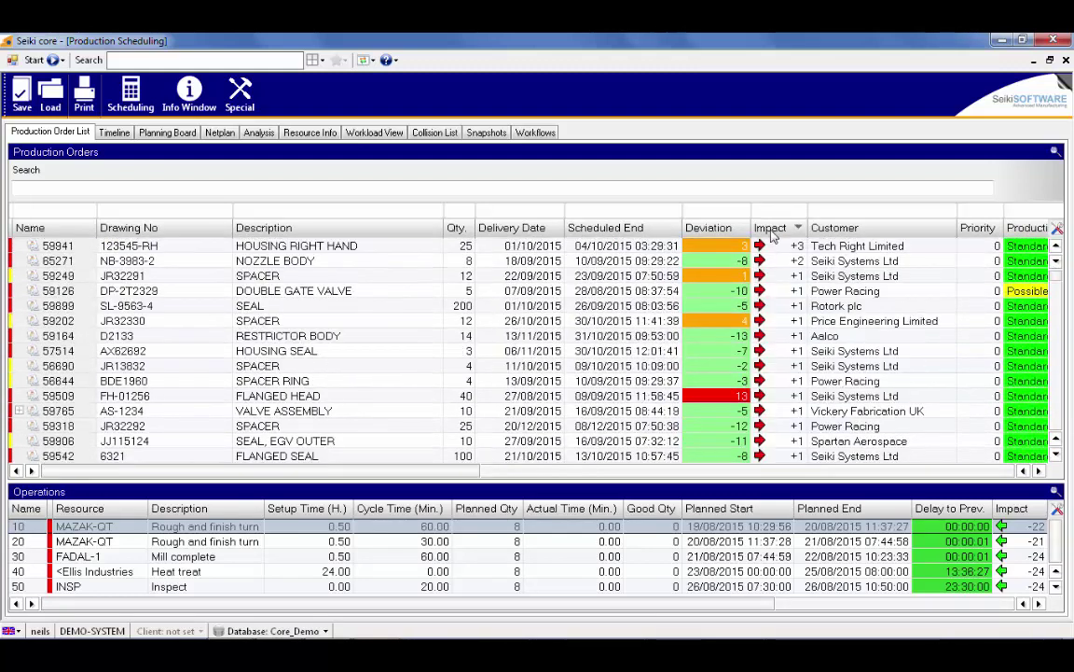
pyautogui.scroll(-4, 1056, 279)
pyautogui.scroll(4, 1058, 278)
# Sort the production orders by delivery date with the earliest first, and save the new schedule.
pyautogui.click(525, 235)
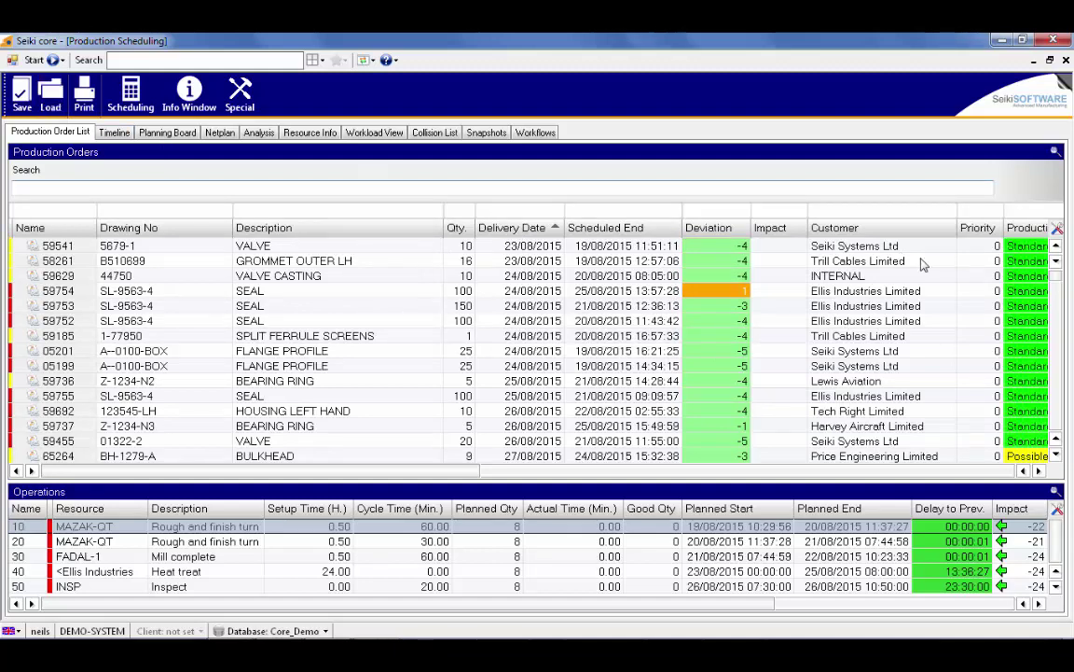
pyautogui.click(1058, 291)
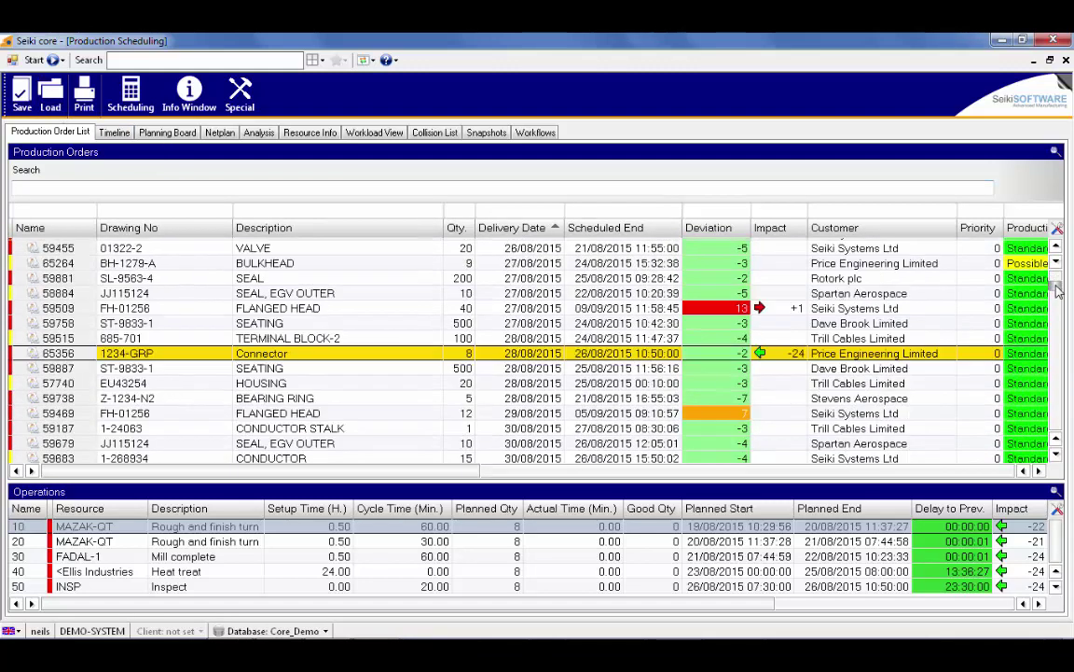
pyautogui.click(22, 93)
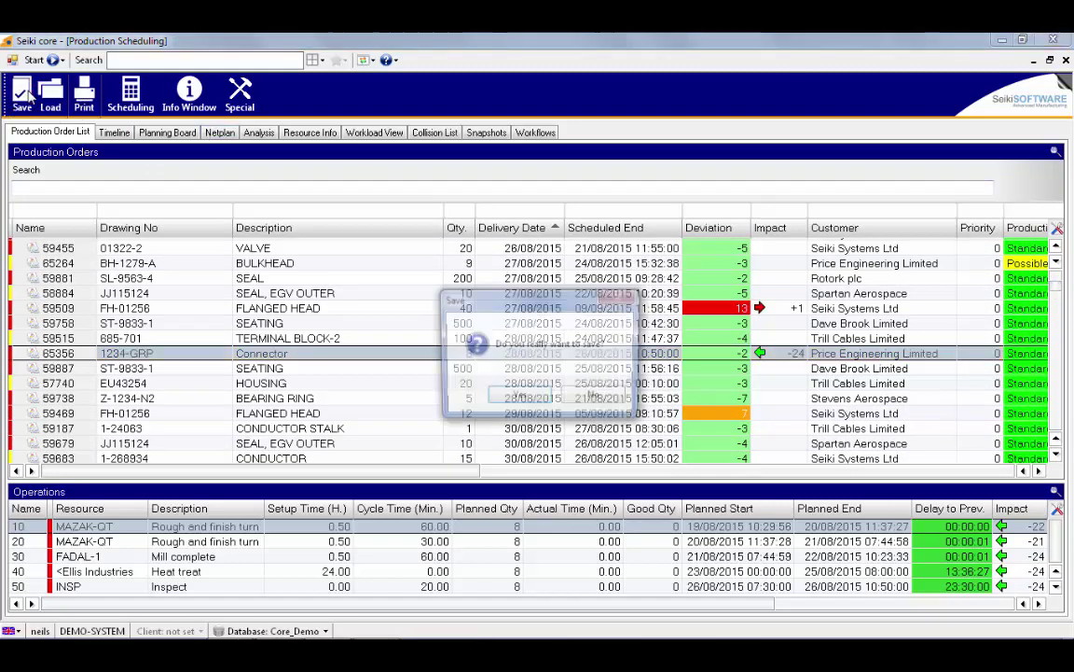
pyautogui.click(519, 397)
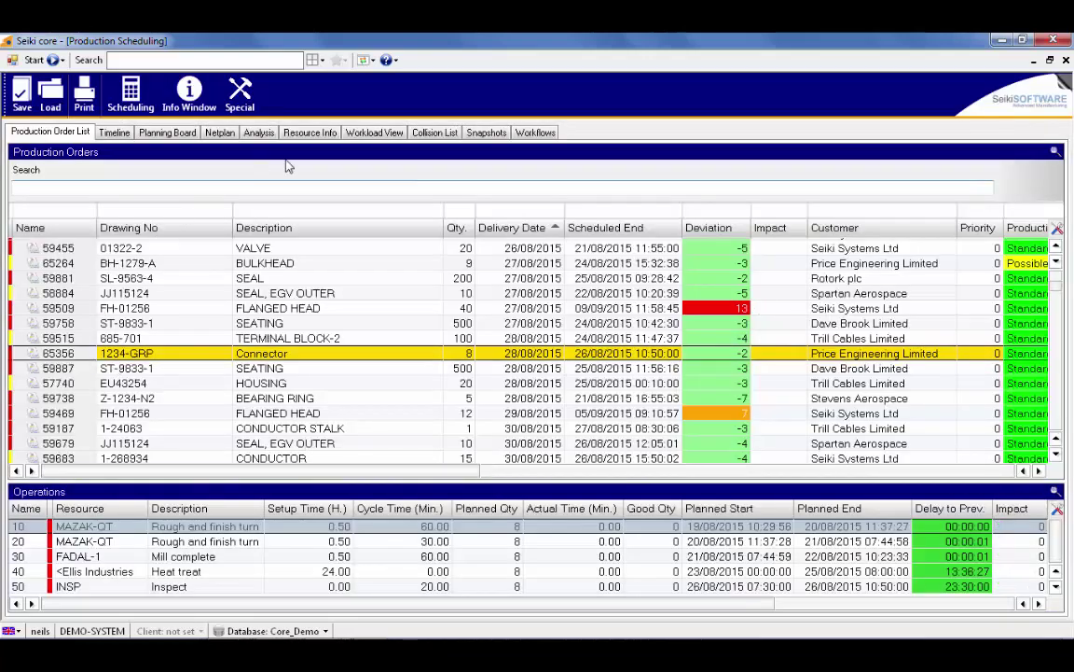
# View the scheduled operations of the HAAS-1, HAAS-2 and HAAS-3 machines in the resource information.
pyautogui.click(315, 135)
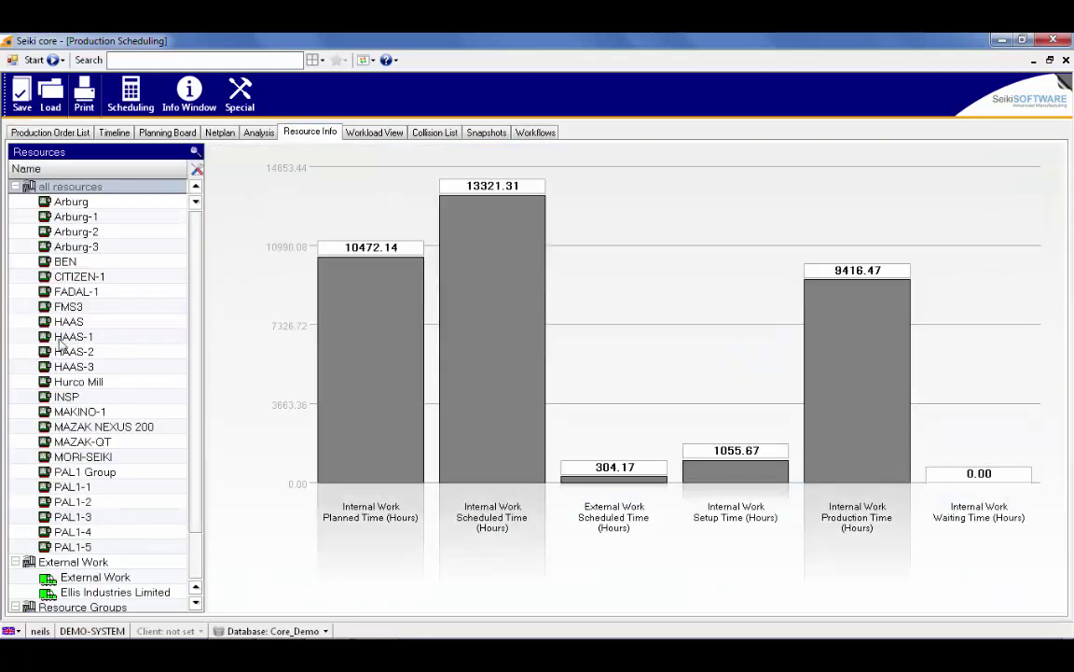
pyautogui.click(63, 337)
pyautogui.click(66, 353)
pyautogui.click(70, 367)
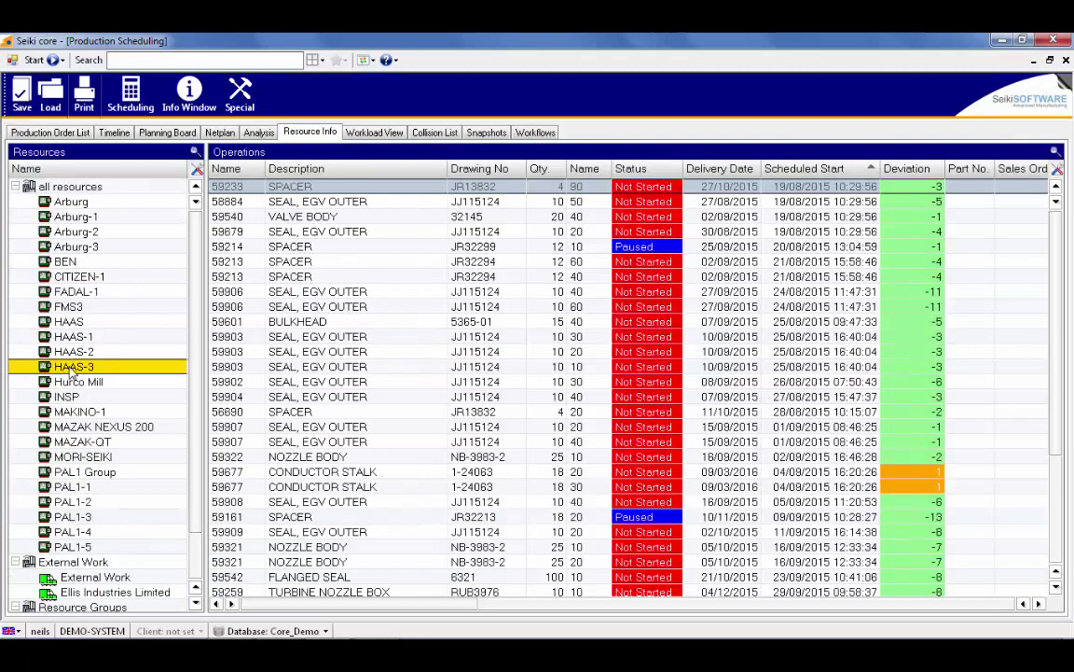
# Open the workload view and set the available-capacity date range to 29 days, from 19/08/2015 to 16/09/2015.
pyautogui.click(391, 136)
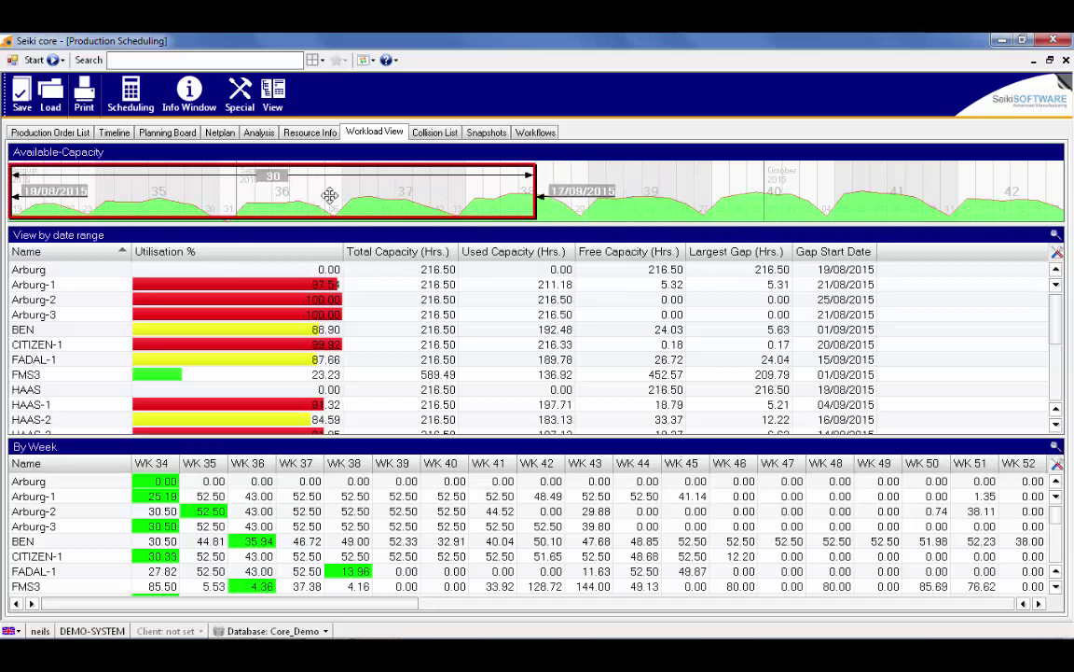
pyautogui.scroll(2, 327, 202)
pyautogui.scroll(-3, 326, 203)
pyautogui.scroll(2, 326, 203)
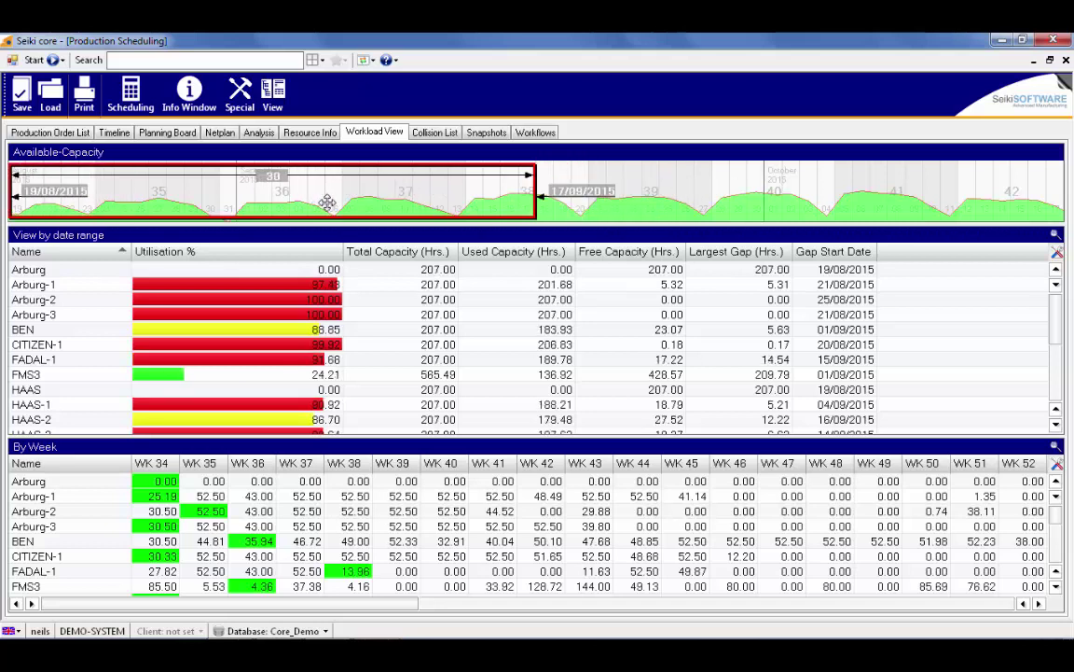
pyautogui.scroll(-2, 326, 203)
pyautogui.moveTo(276, 203)
pyautogui.mouseDown()
pyautogui.moveTo(470, 204)
pyautogui.moveTo(278, 203)
pyautogui.mouseUp()
# Set the overall view of the available-capacity chart to 6 months.
pyautogui.rightClick(641, 194)
pyautogui.moveTo(723, 201)
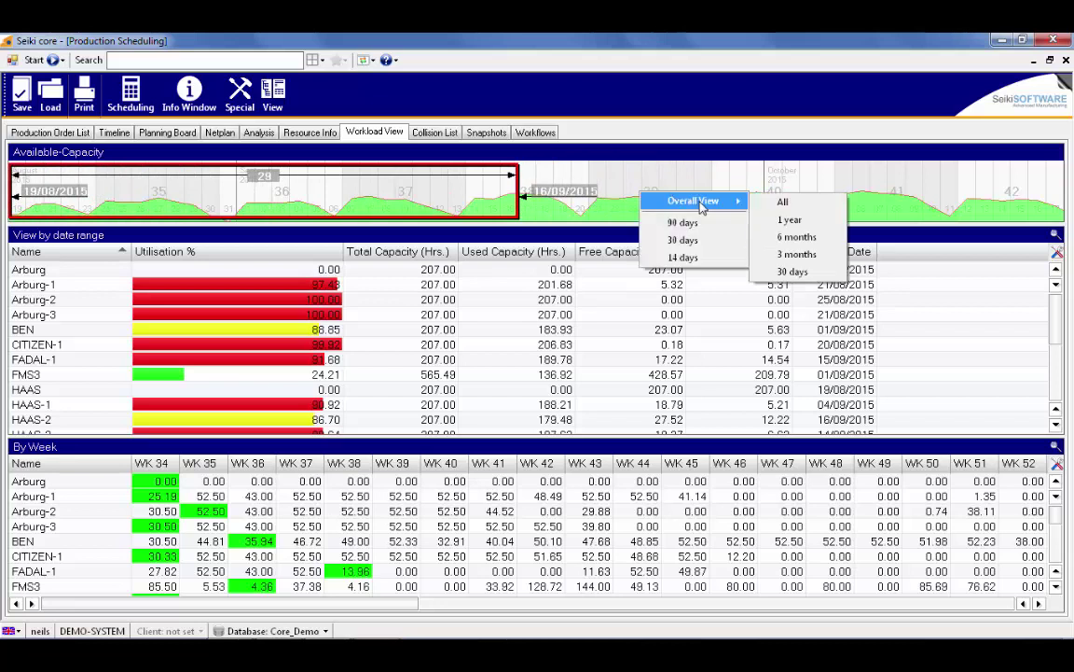
pyautogui.click(795, 237)
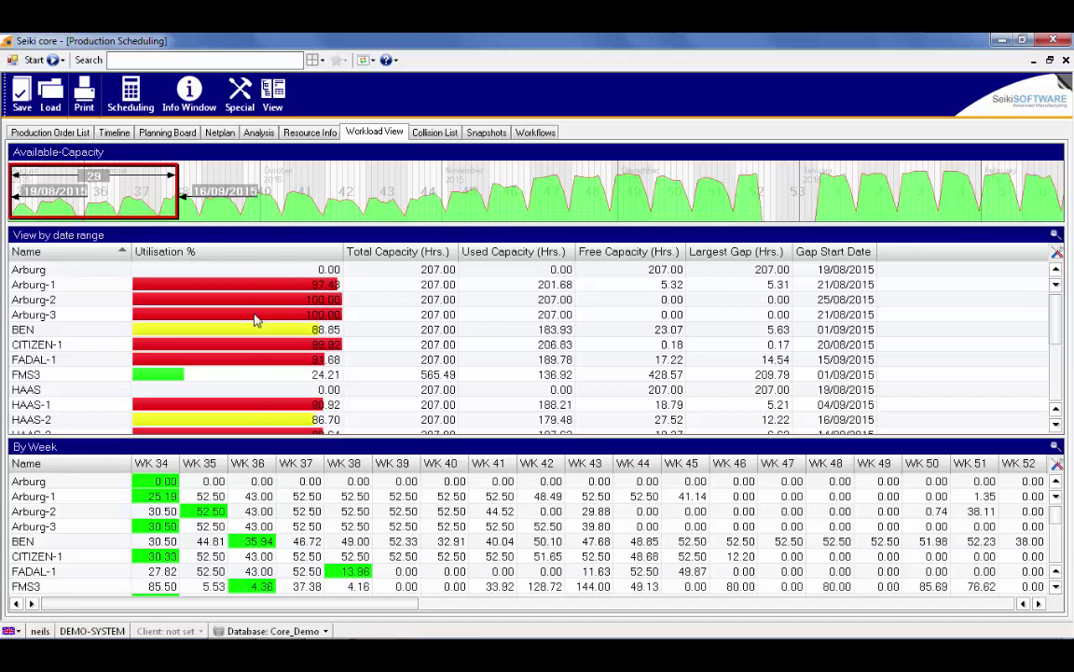
# Compare the resources' utilisation by sorting it ascending and descending, and return to sorting by name.
pyautogui.click(237, 258)
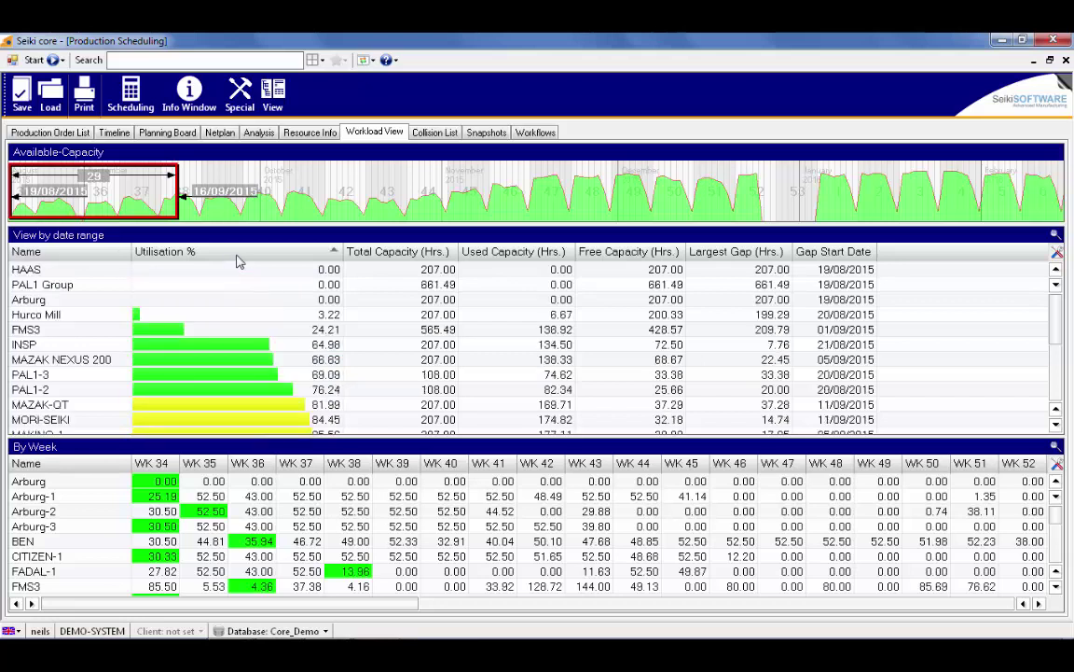
pyautogui.click(239, 259)
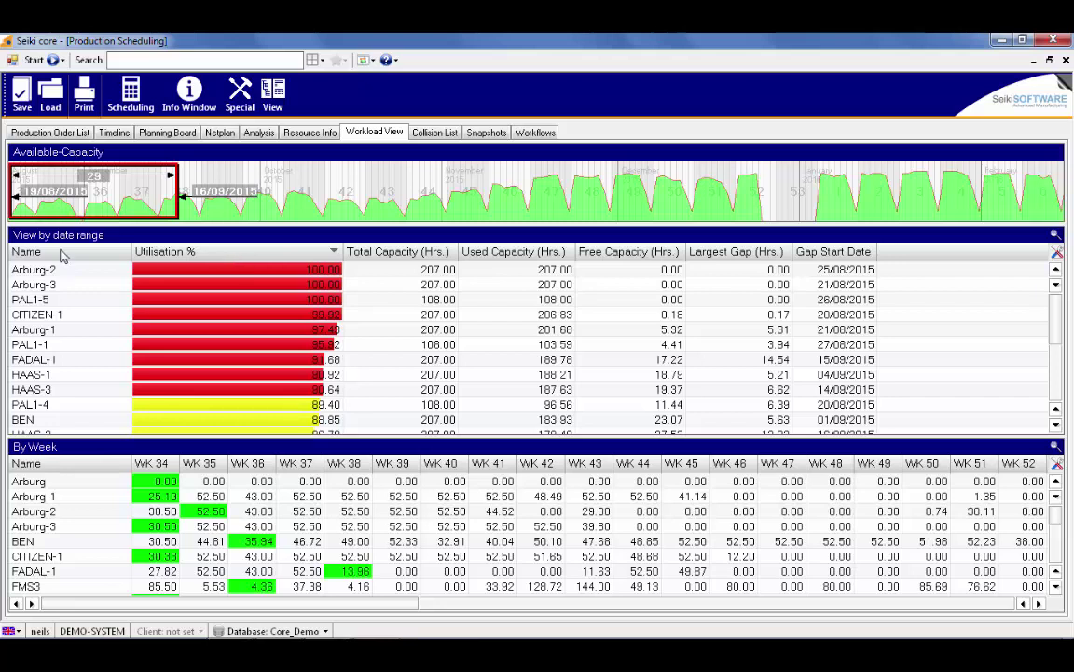
pyautogui.click(89, 252)
# In the production order list, view the operations of the TERMINAL BLOCK-2, 40-piece FLANGED HEAD, 27/08/2015 SEAL, EGV OUTER and BULKHEAD orders.
pyautogui.click(82, 132)
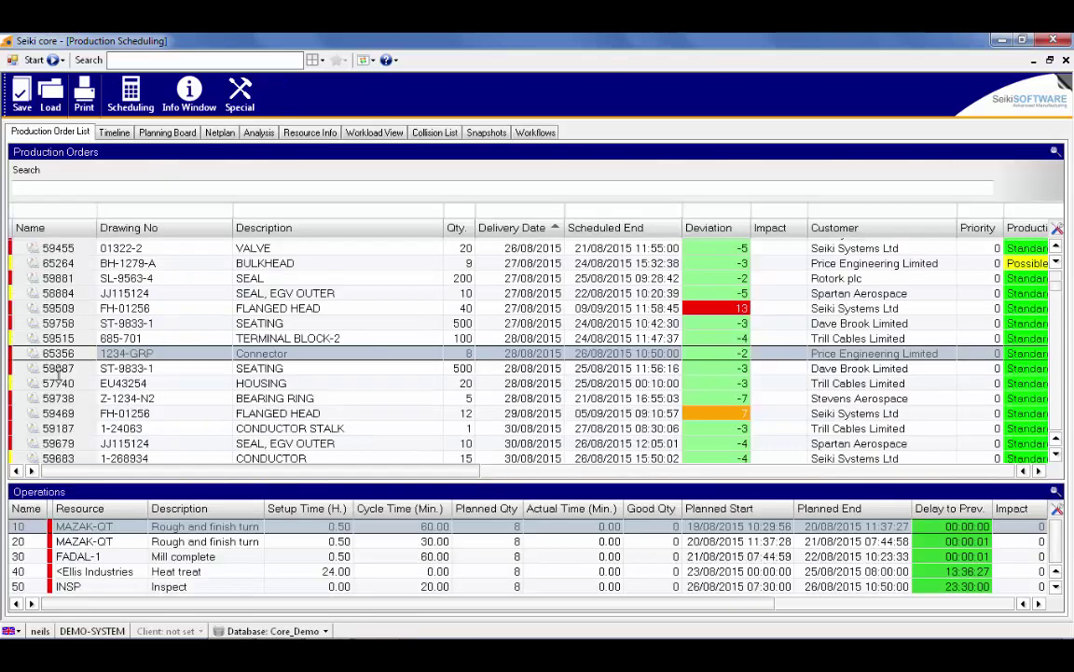
pyautogui.click(67, 339)
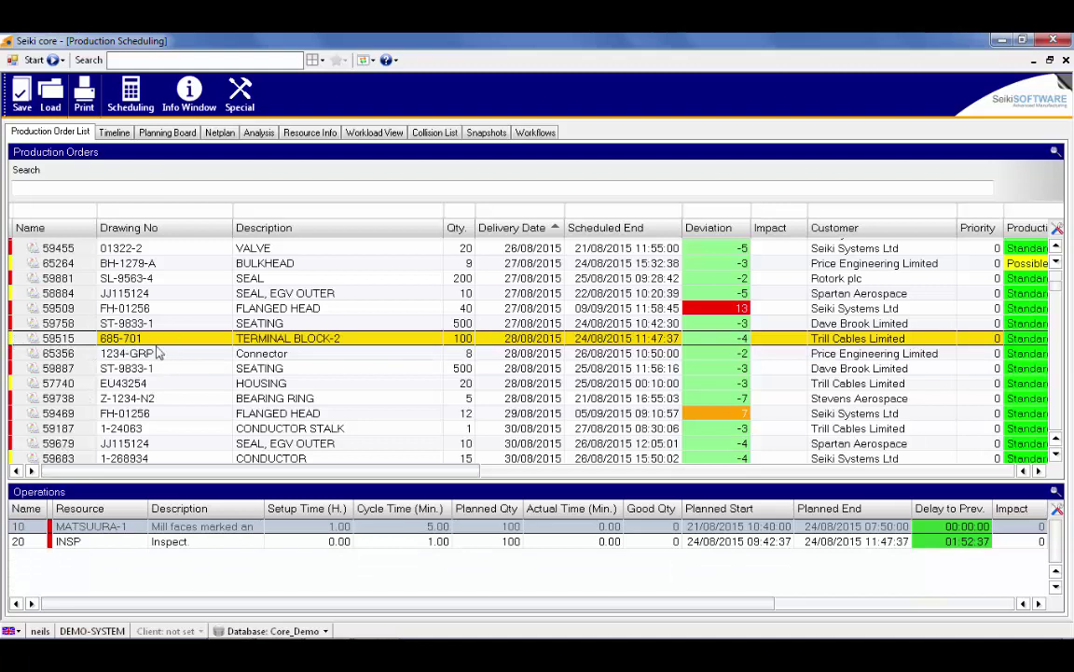
pyautogui.click(140, 310)
pyautogui.click(125, 294)
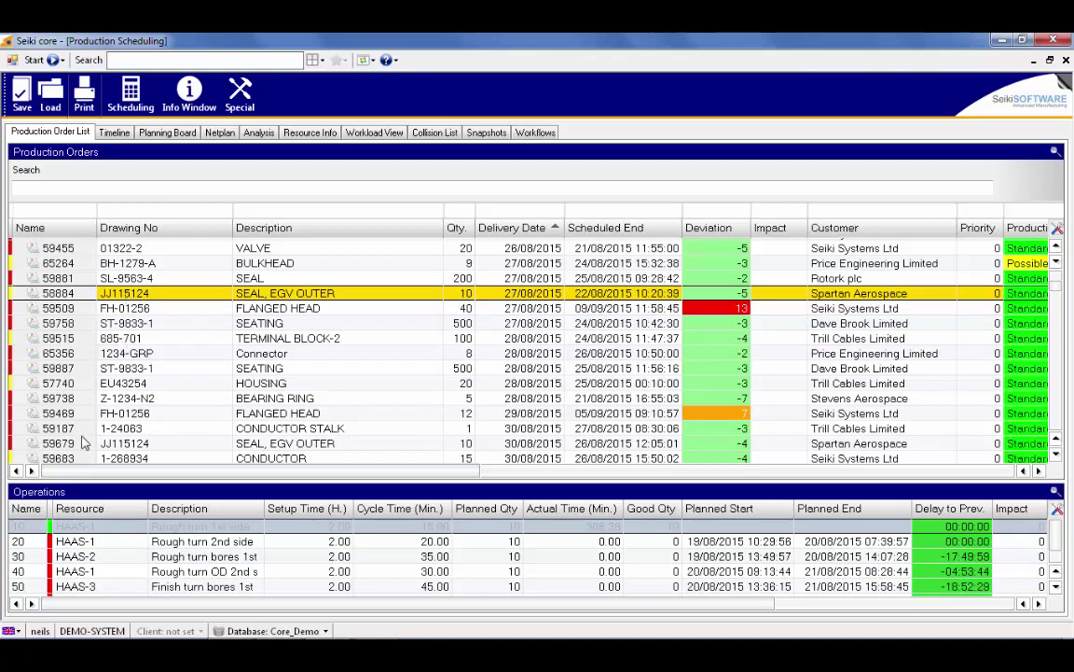
pyautogui.click(134, 264)
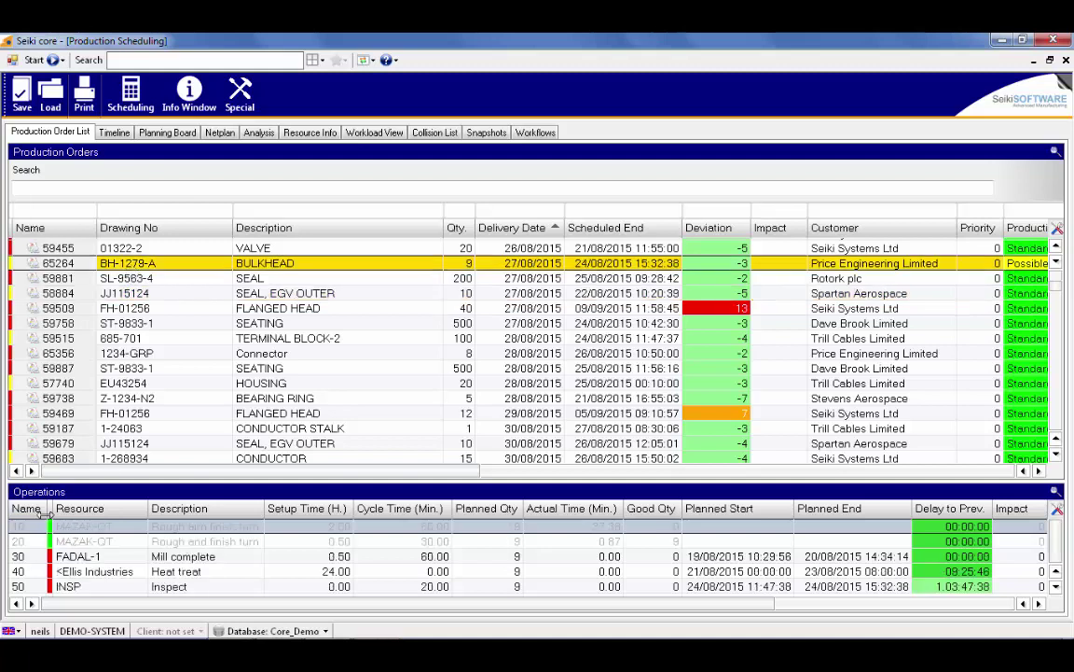